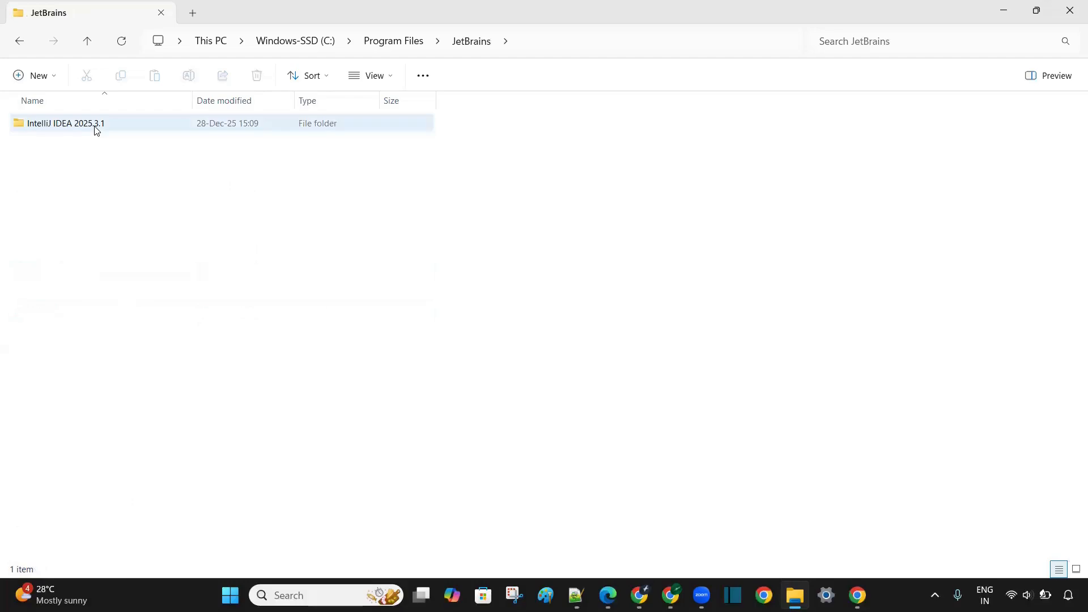
# - Open the bin folder of IntelliJ IDEA 2025.3.1 inside the JetBrains folder and run Uninstall.exe
pyautogui.doubleClick(95, 125)
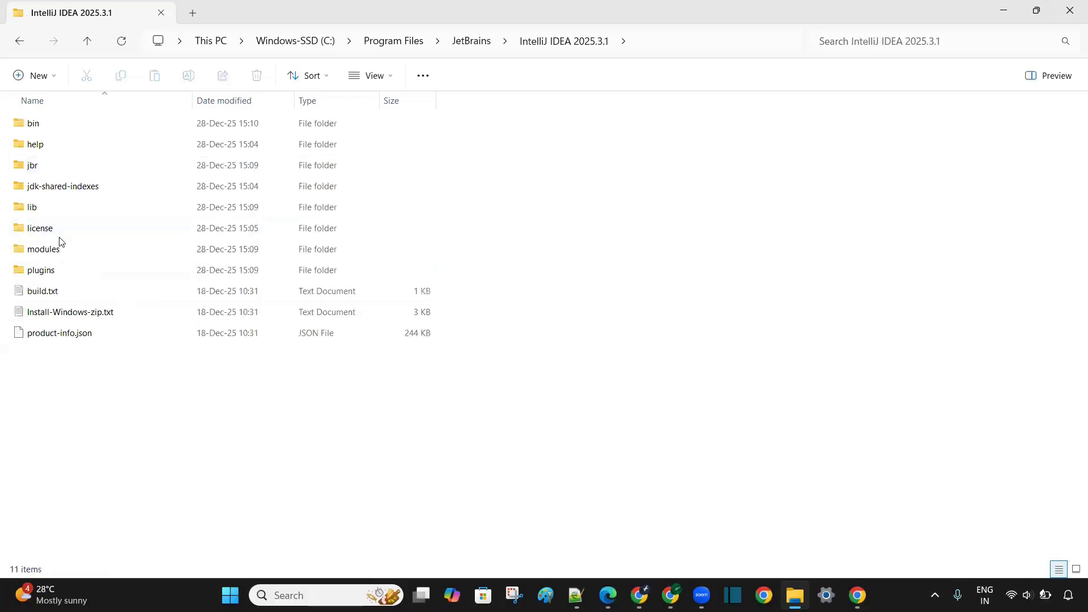
pyautogui.doubleClick(35, 126)
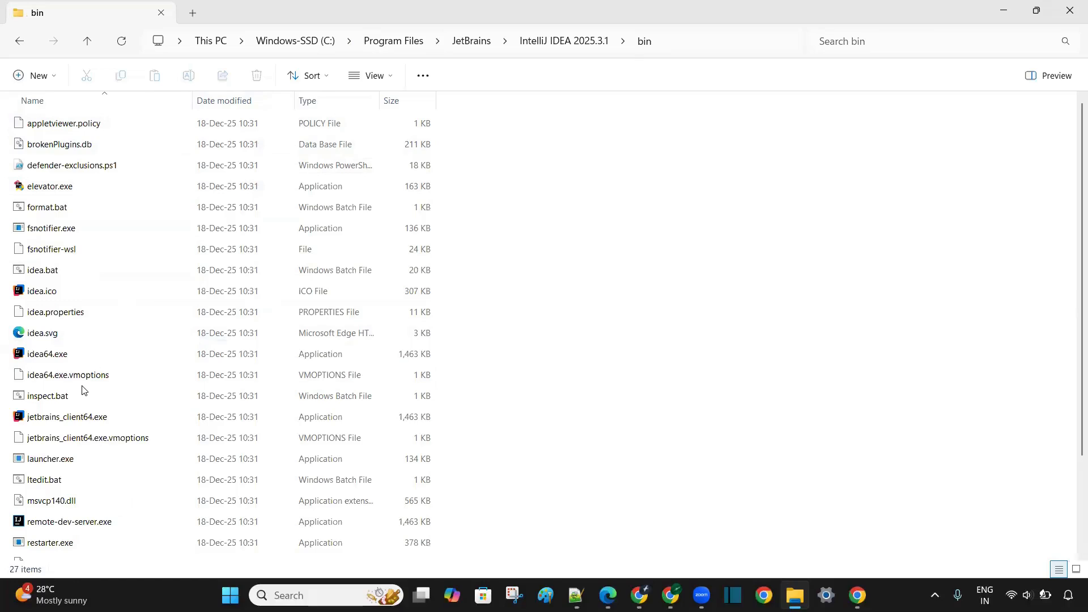
pyautogui.press('u')
pyautogui.press('Down')
pyautogui.press('Up')
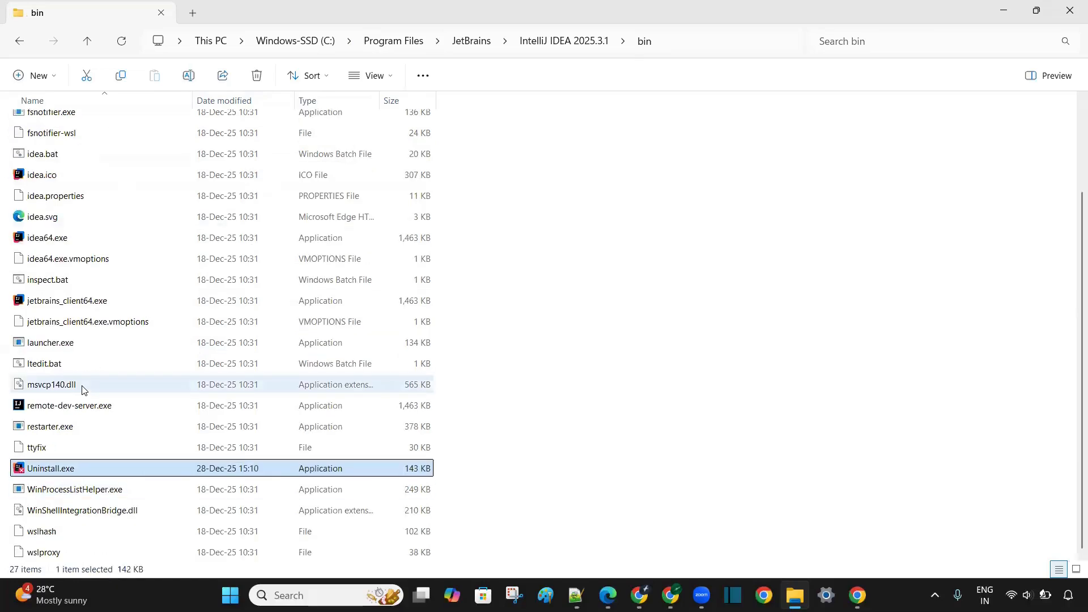
pyautogui.doubleClick(124, 474)
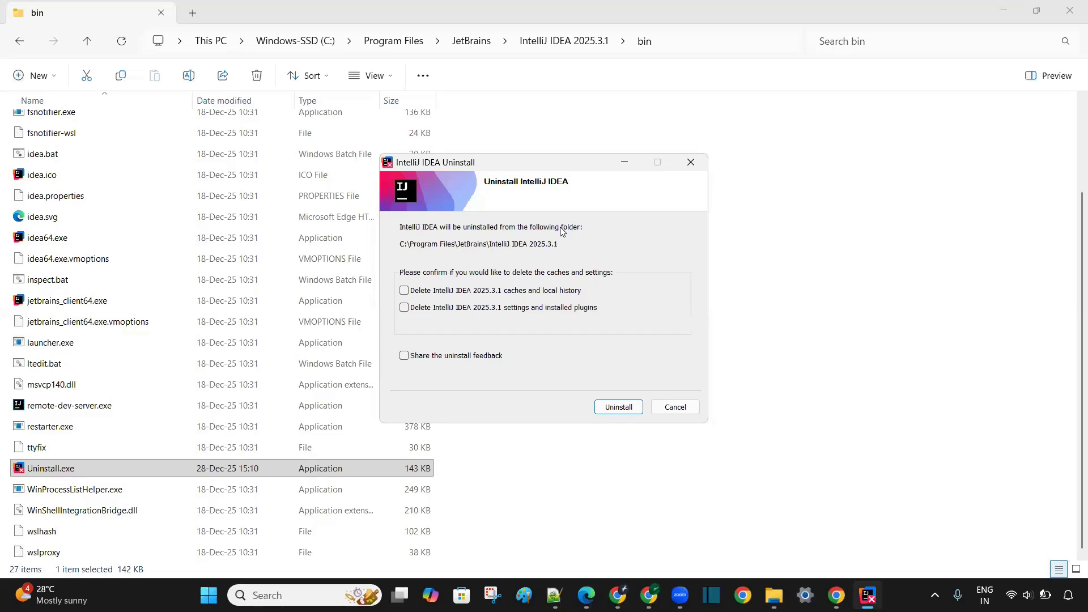
# - Uninstall IntelliJ IDEA, including its caches, local history, settings and installed plugins, and close the uninstaller
pyautogui.click(404, 293)
pyautogui.click(404, 308)
pyautogui.click(619, 407)
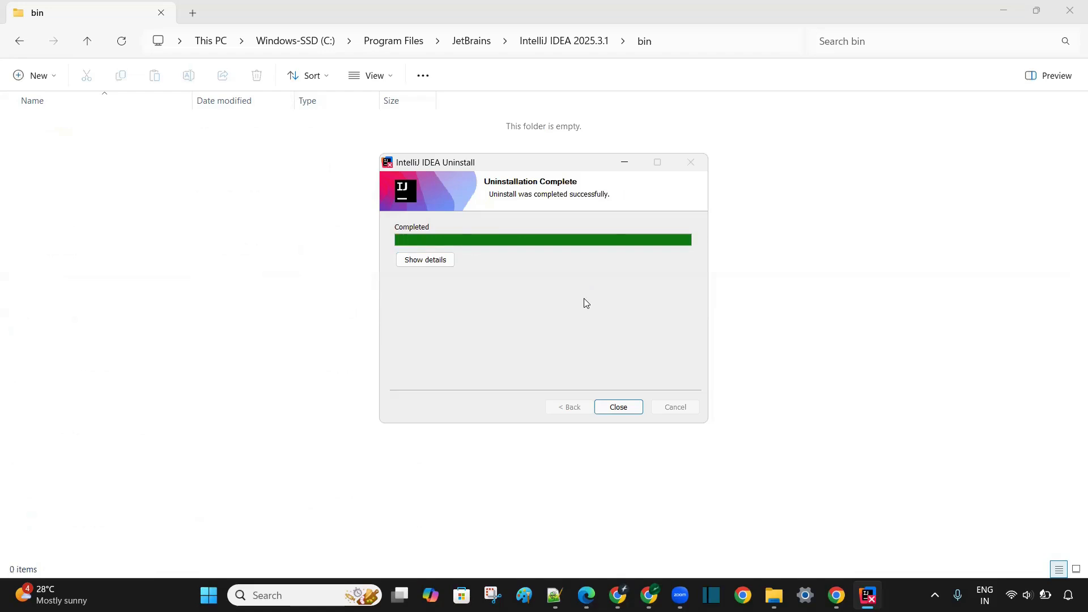
pyautogui.click(618, 412)
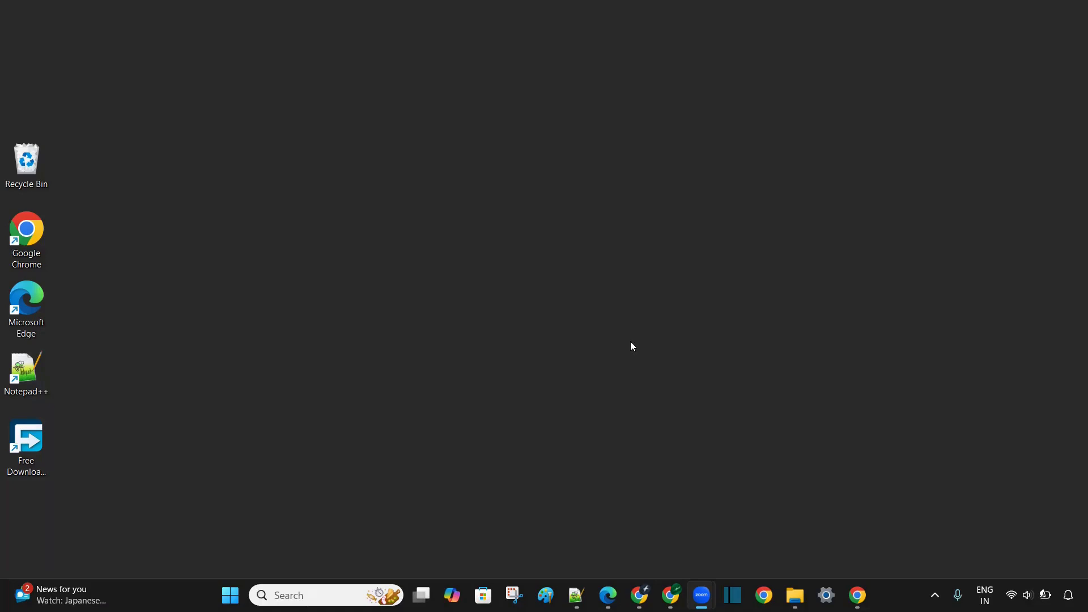
# - Open the installed apps list in Windows Settings and search it for "IntelliJ idea"
pyautogui.press('super+i')
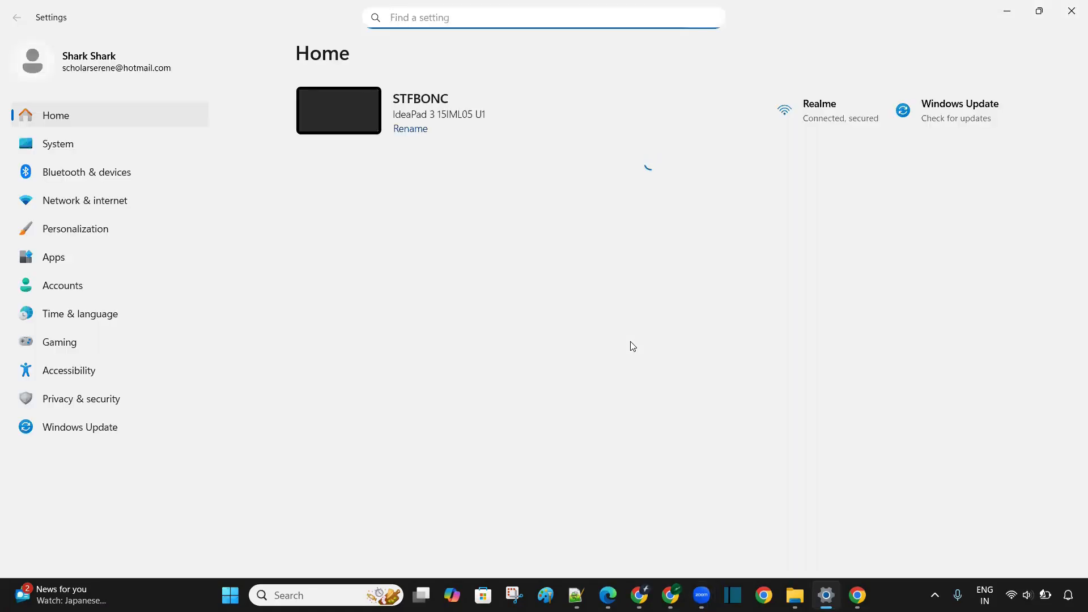
pyautogui.click(52, 263)
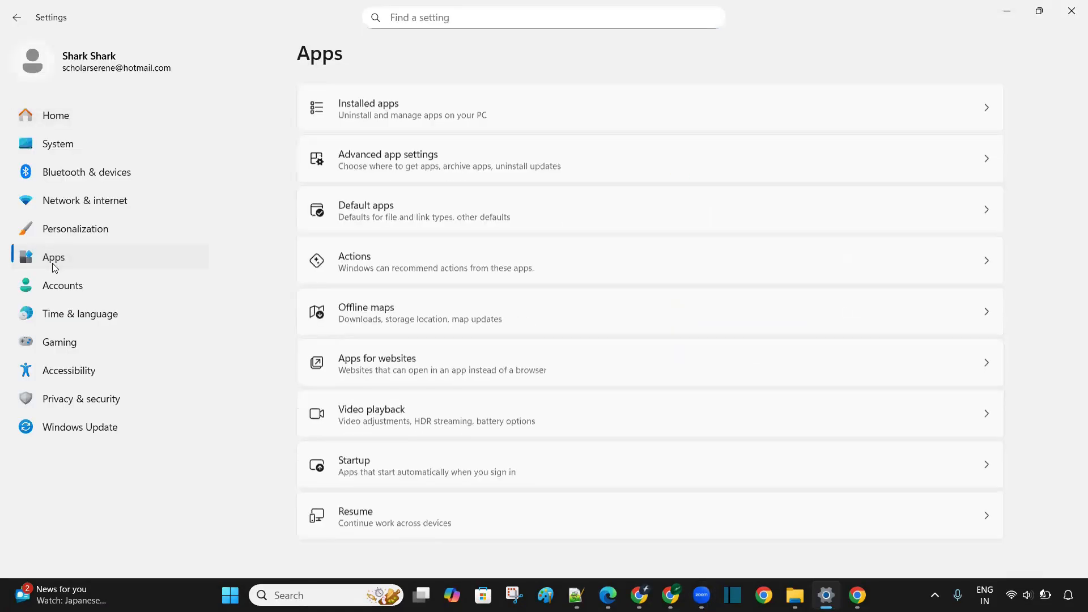
pyautogui.click(453, 113)
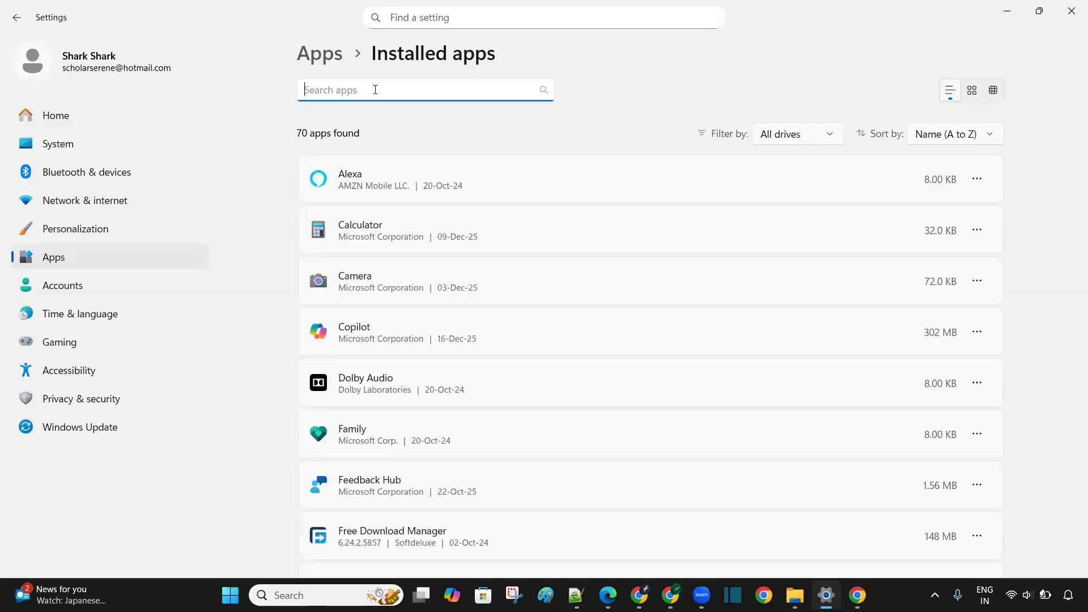
pyautogui.write('inte')
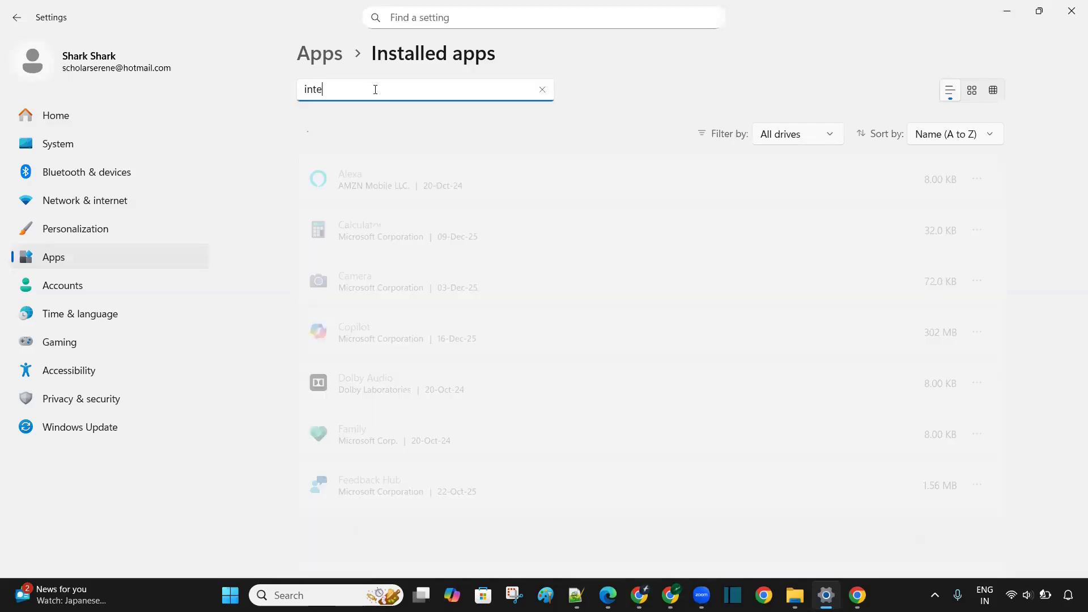
pyautogui.write('lliJ idea')
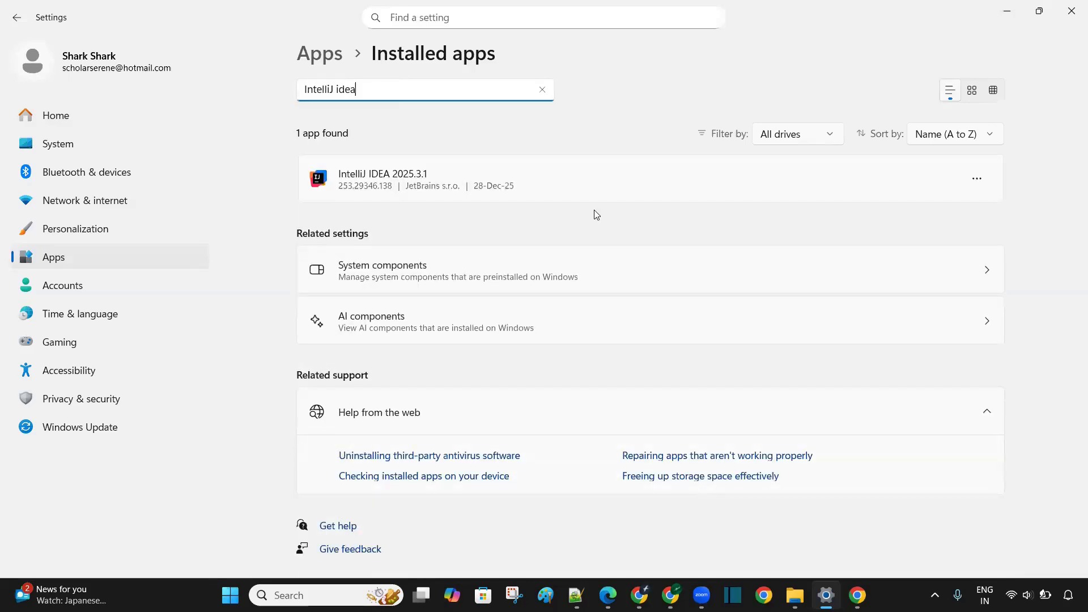
# - Request the uninstall of IntelliJ IDEA 2025.3.1 from the installed apps list and confirm it
pyautogui.click(978, 181)
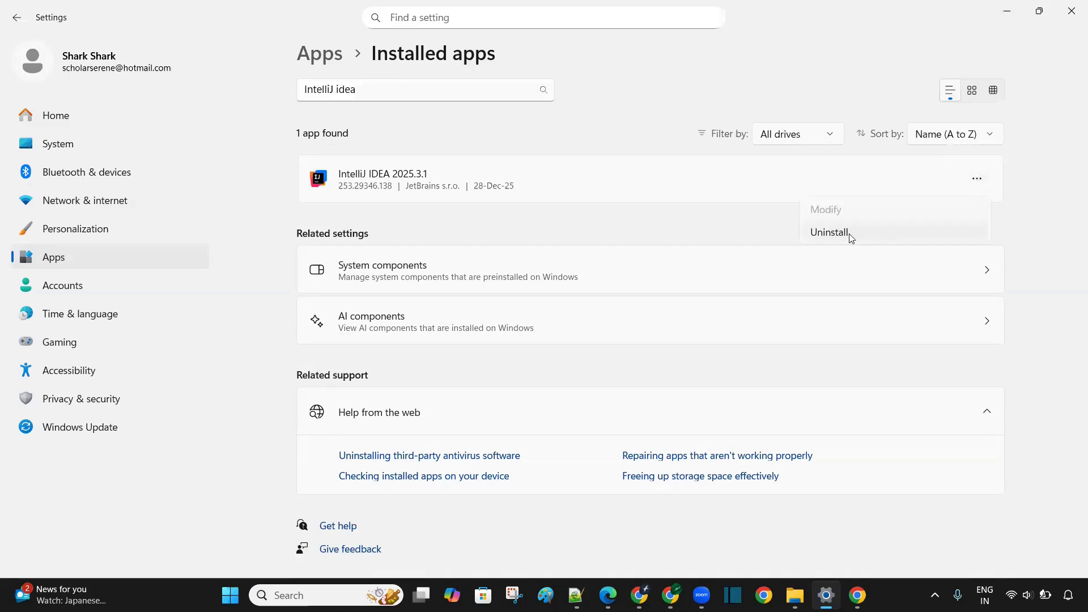
pyautogui.click(849, 233)
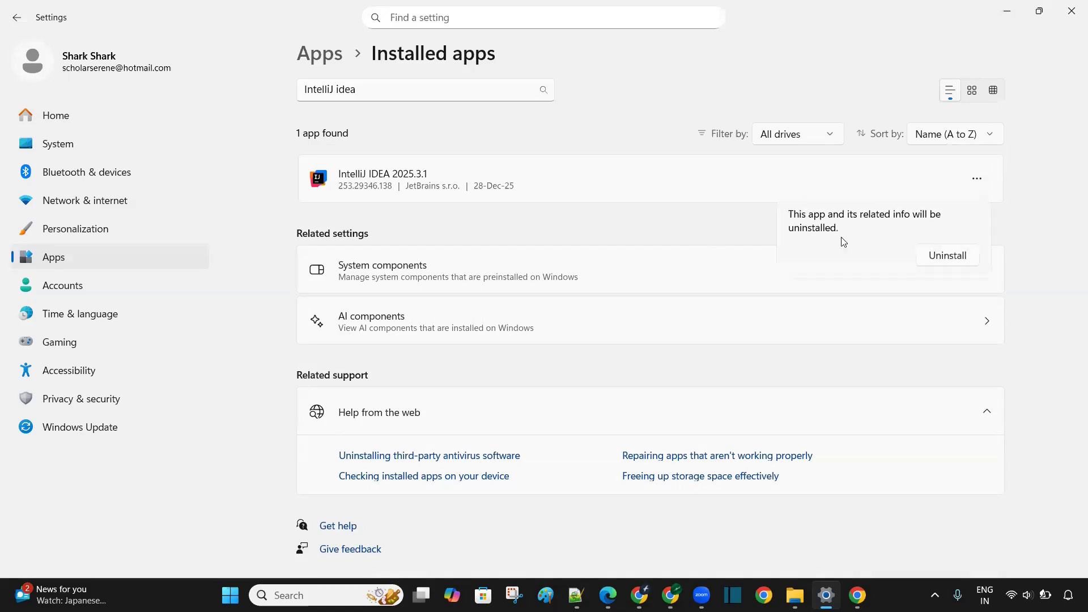
pyautogui.click(952, 255)
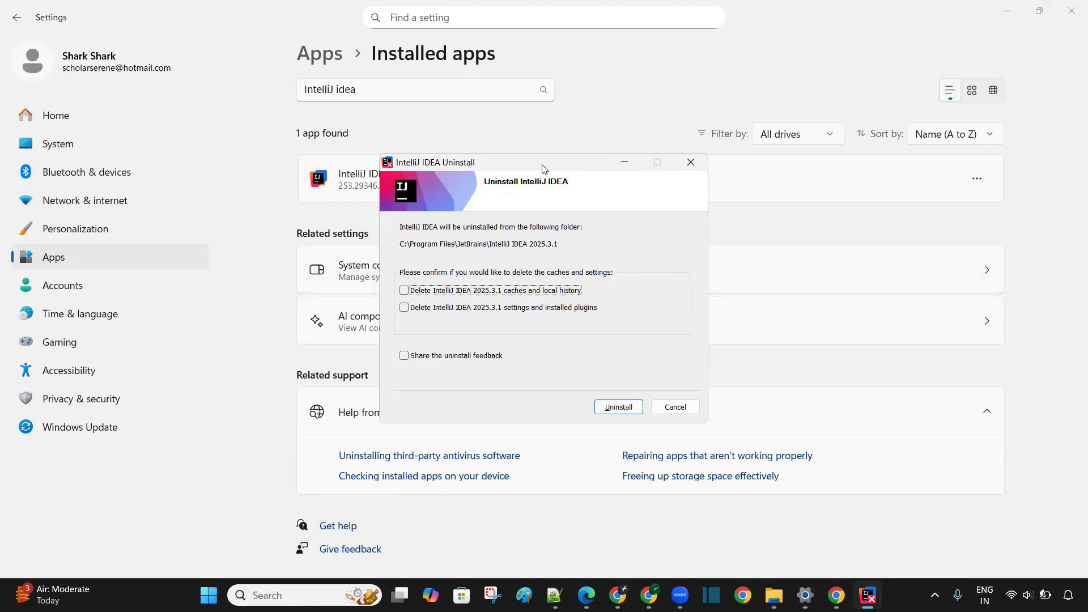
# - Choose to delete the caches, local history, settings and installed plugins, run the IntelliJ IDEA uninstall, and close the uninstaller
pyautogui.moveTo(541, 164); pyautogui.dragTo(604, 131)
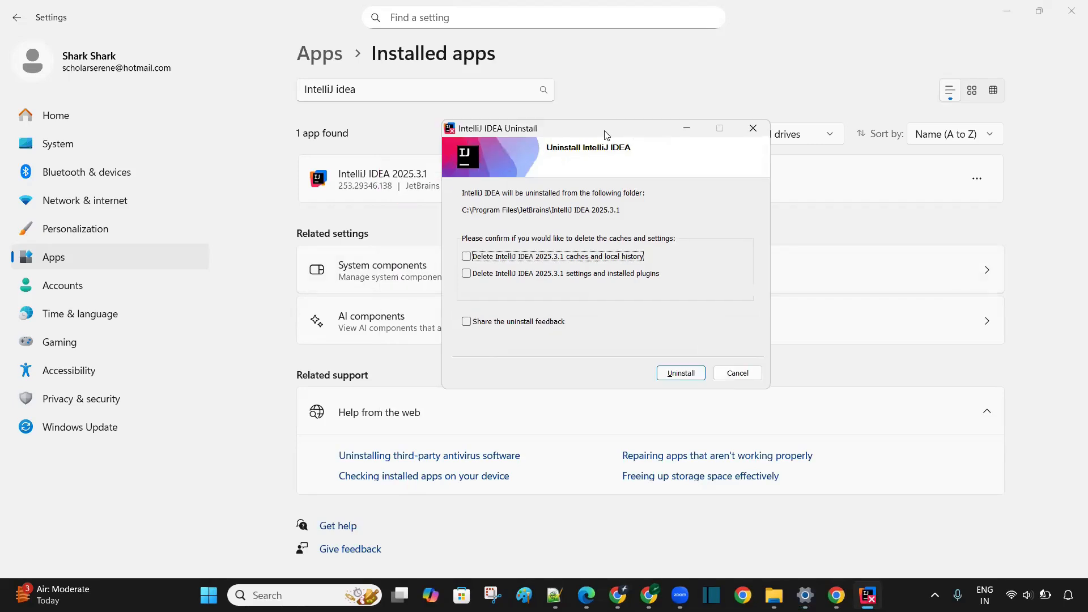
pyautogui.click(466, 258)
pyautogui.click(467, 273)
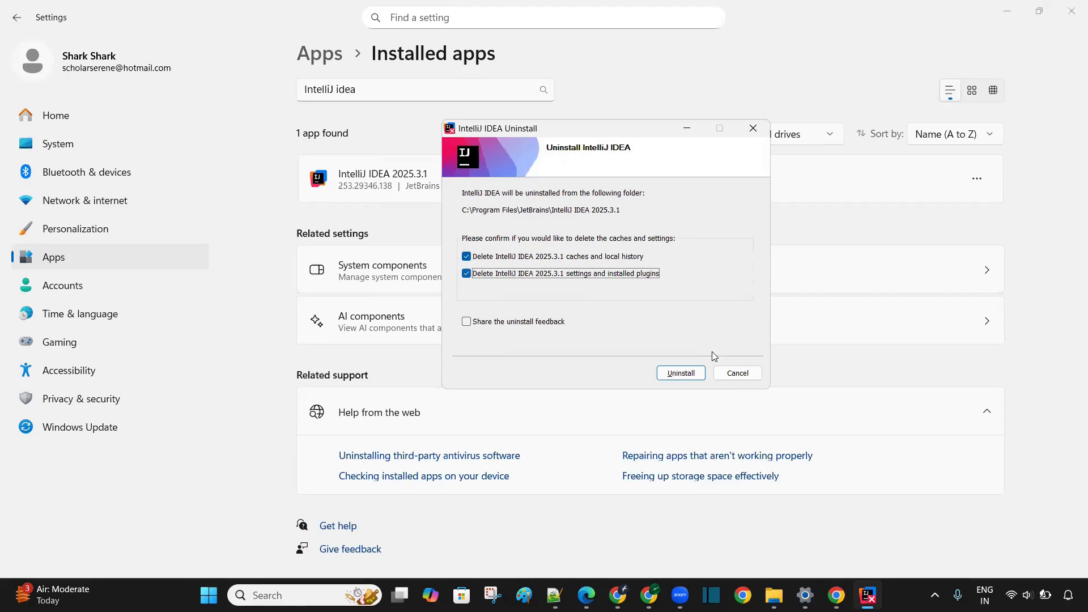
pyautogui.click(681, 373)
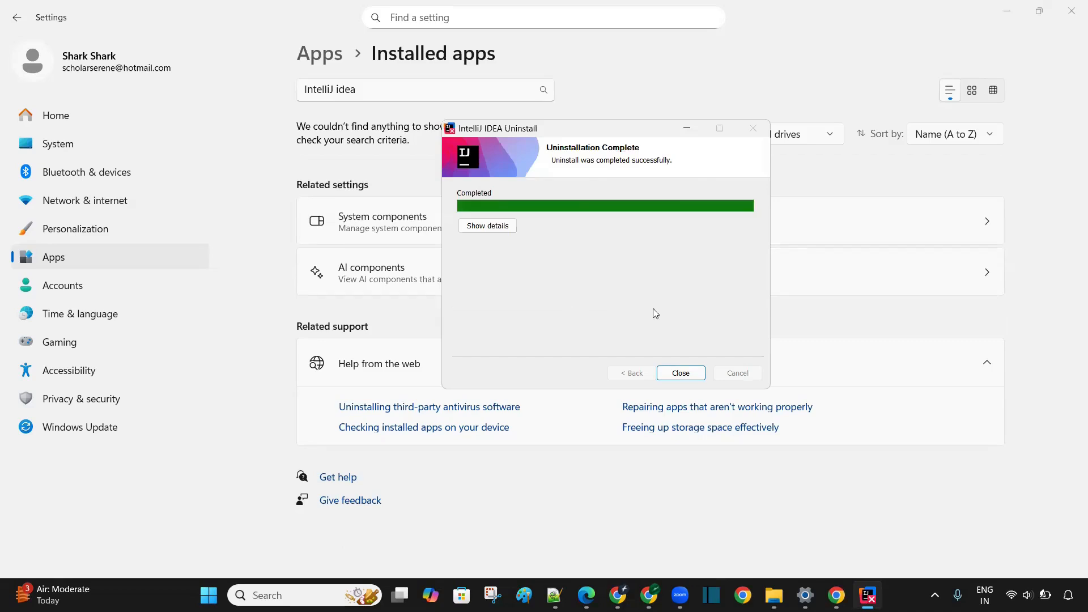
pyautogui.click(680, 374)
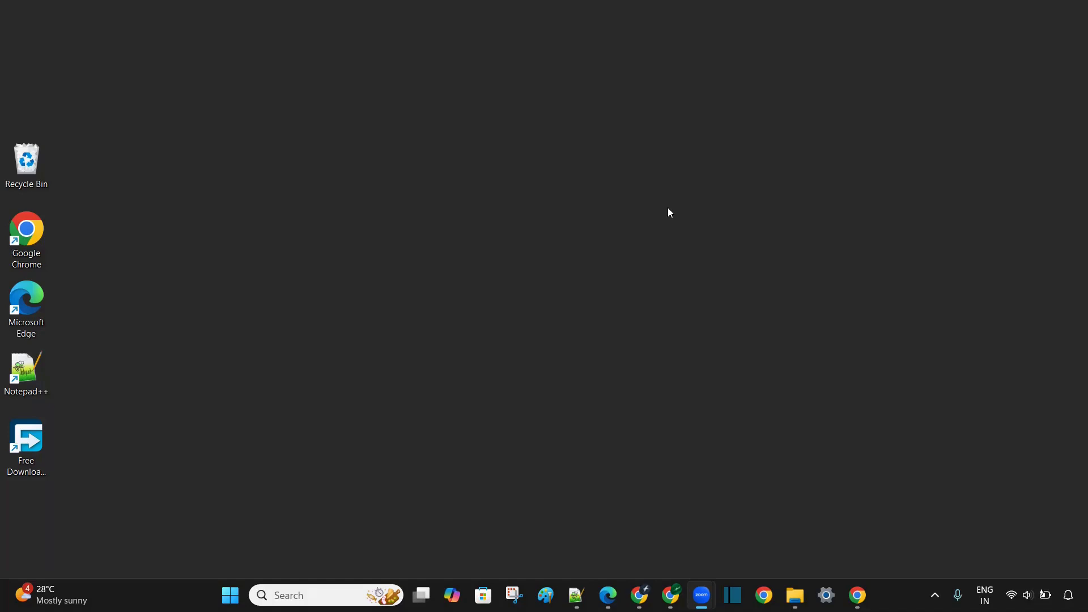
# - Open Programs and Features by running appwiz.cpl and start the uninstall of IntelliJ IDEA 2025.3.1
pyautogui.press('super+r')
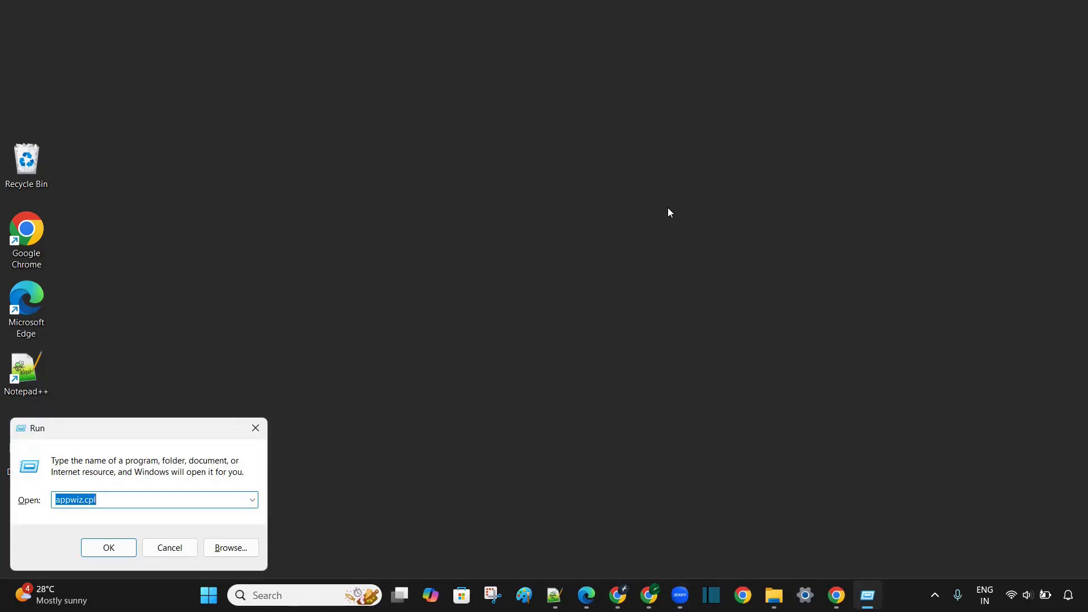
pyautogui.press('Return')
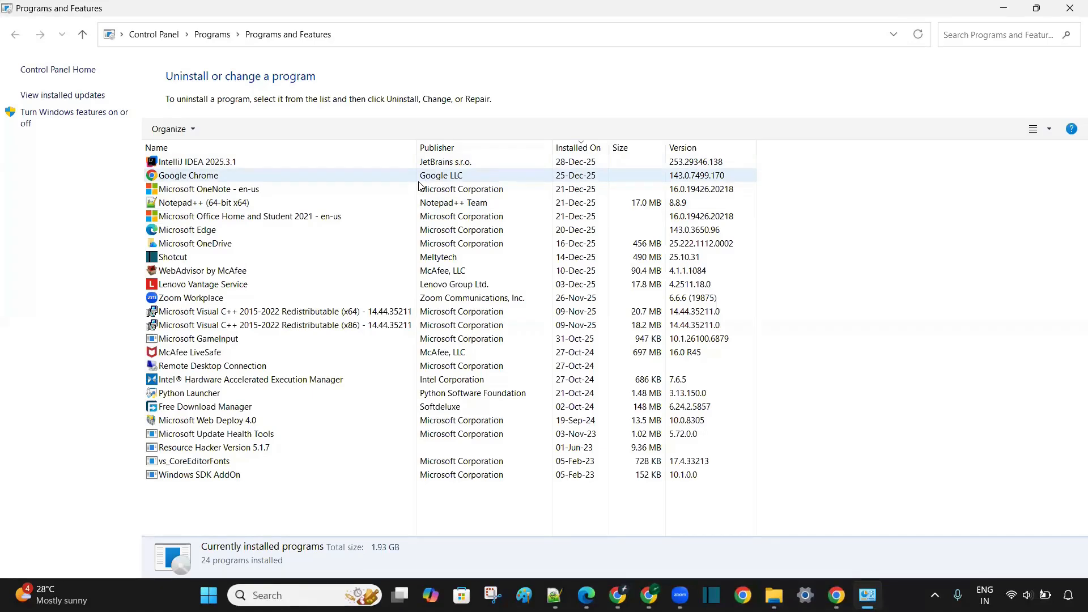
pyautogui.click(255, 164)
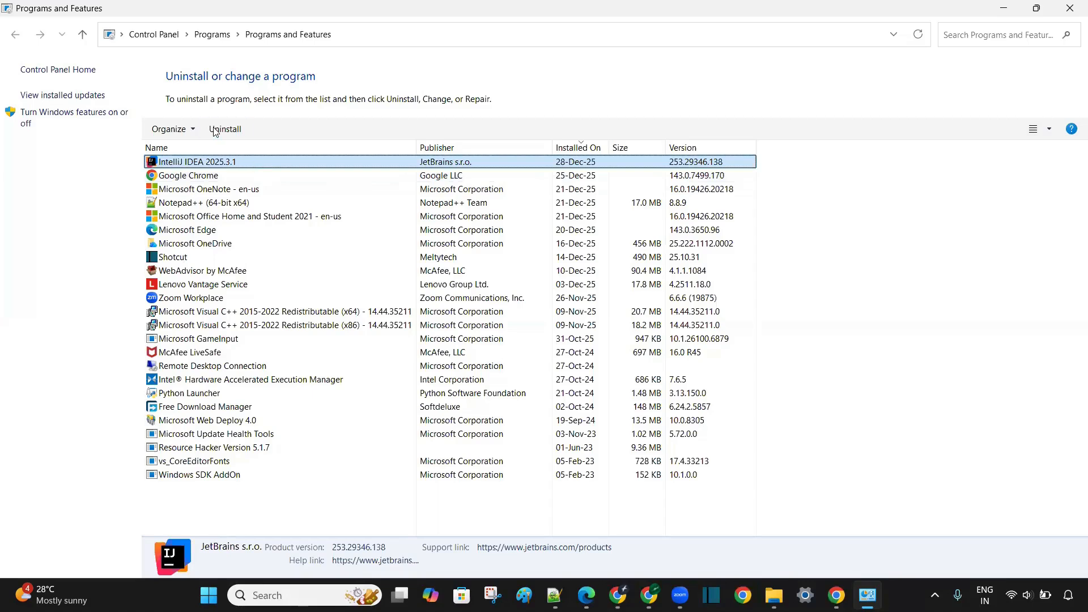
pyautogui.click(227, 130)
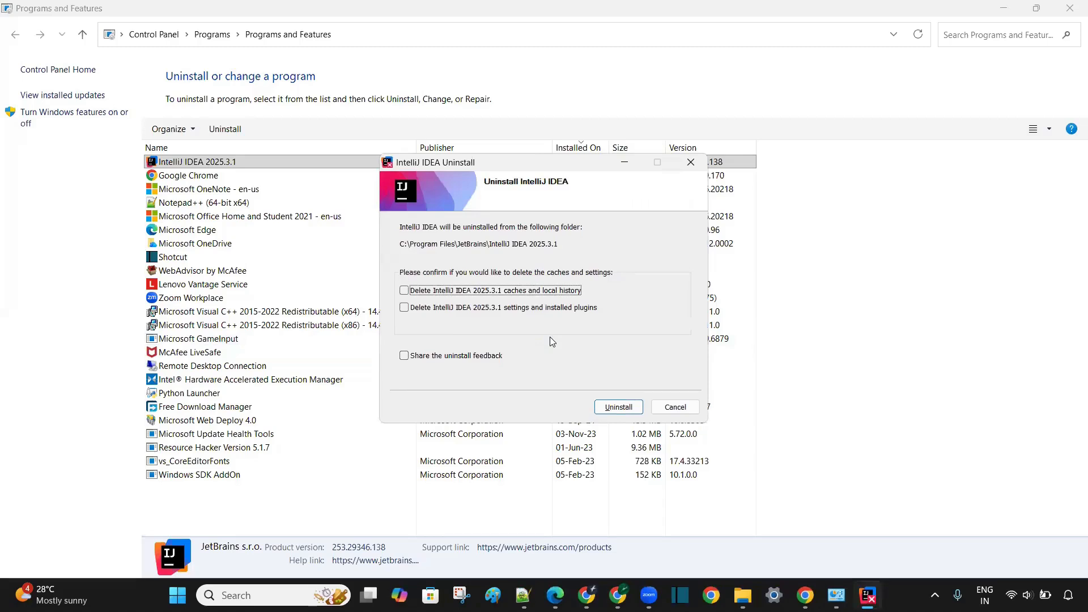
# - Uninstall IntelliJ IDEA together with its caches, local history, settings and installed plugins, and close the uninstaller
pyautogui.click(405, 293)
pyautogui.click(404, 308)
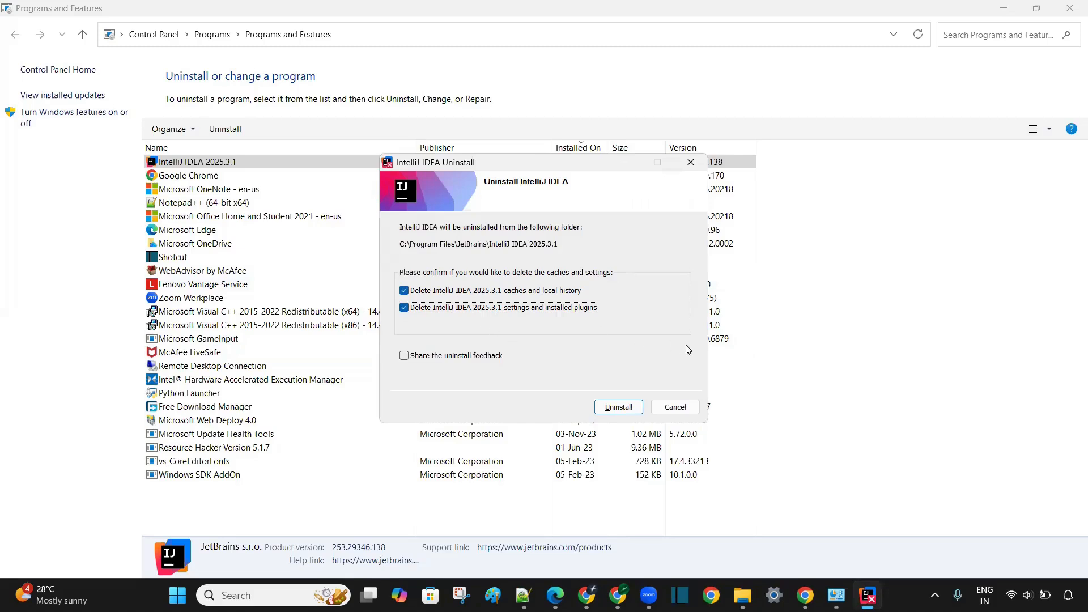
pyautogui.click(630, 409)
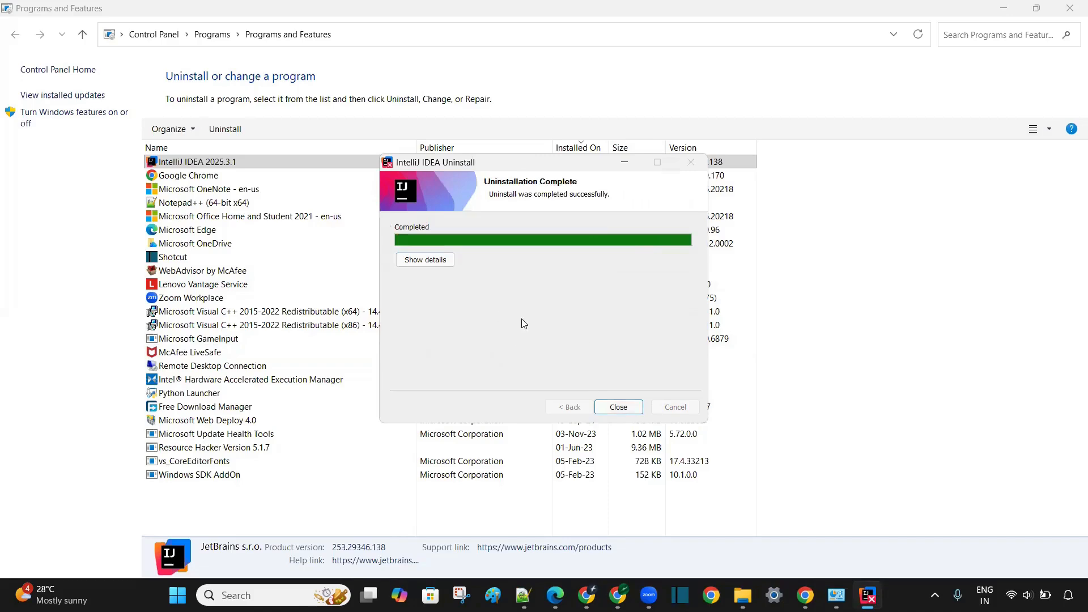
pyautogui.click(625, 408)
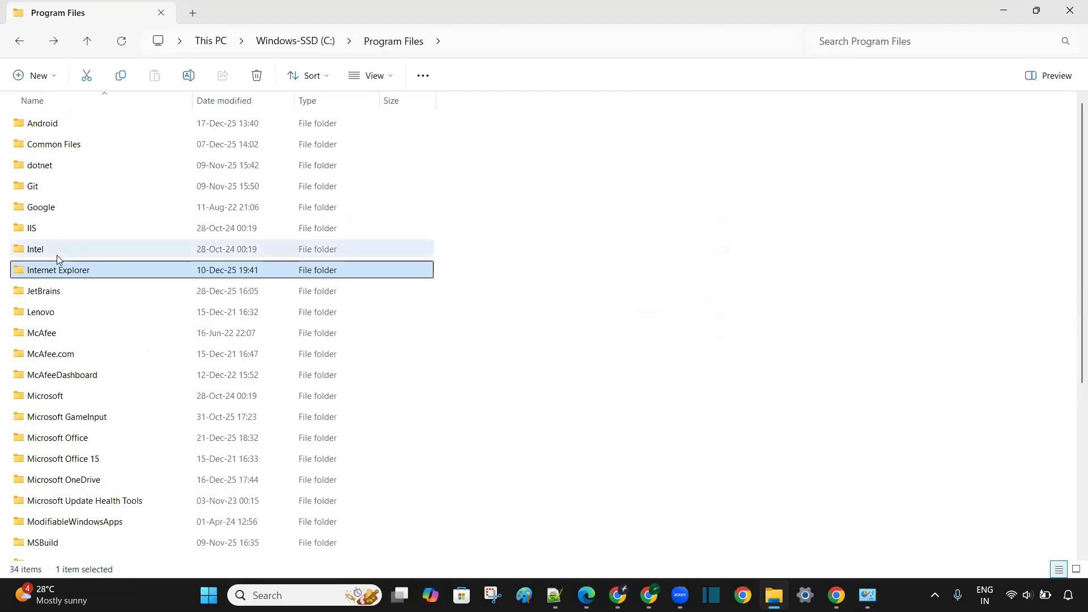
# - Check the contents of the JetBrains folder in Program Files and delete the folder with administrator permission
pyautogui.click(69, 290)
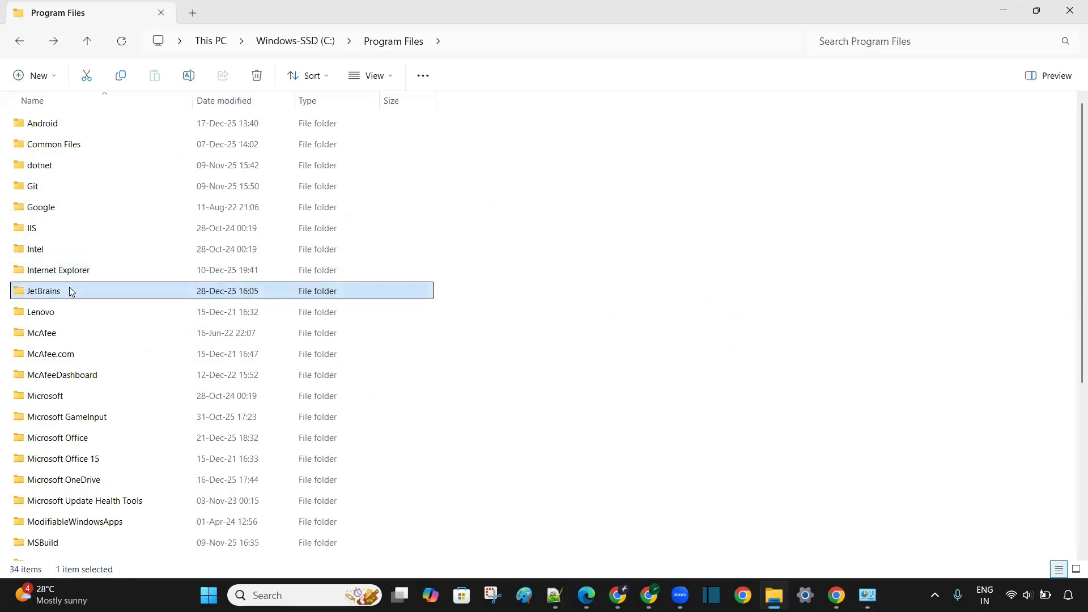
pyautogui.doubleClick(69, 291)
pyautogui.hotkey('alt', 'Left')
pyautogui.doubleClick(103, 291)
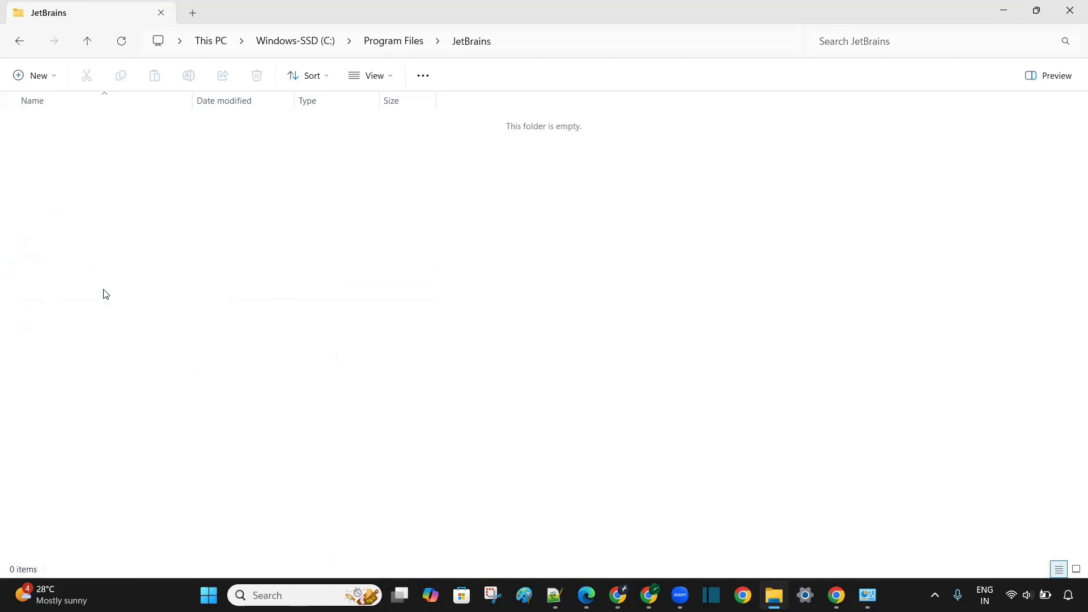
pyautogui.hotkey('alt', 'Left')
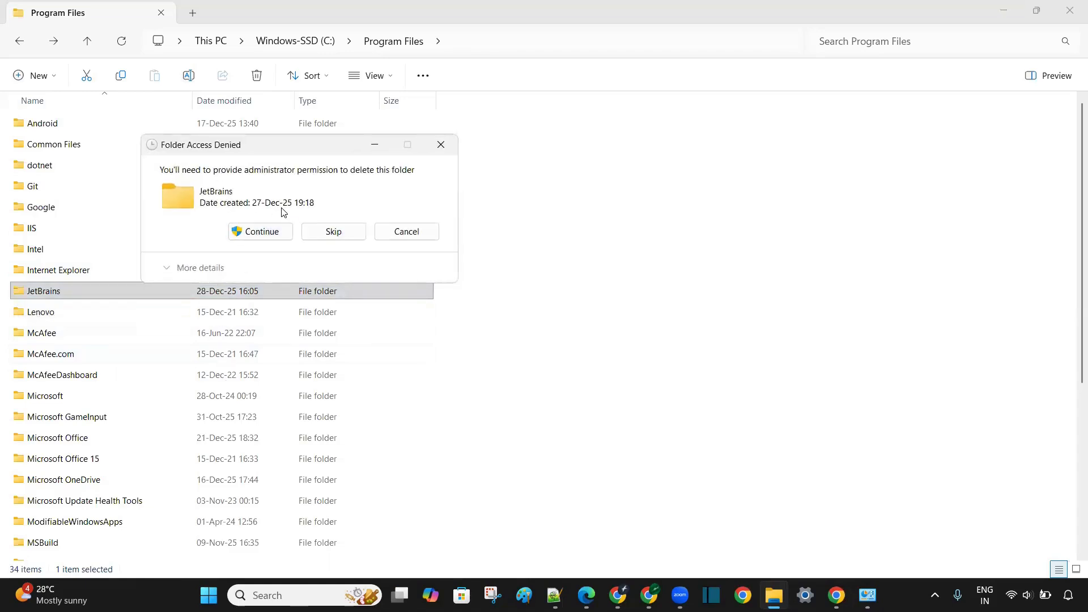
pyautogui.click(257, 236)
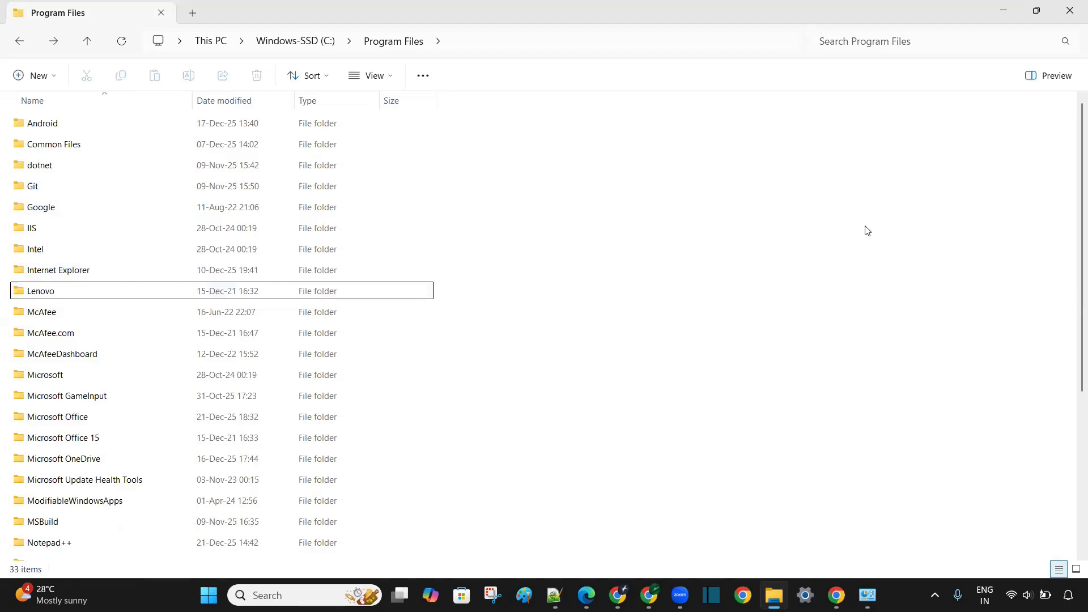
# - Open the %LOCALAPPDATA% folder through Run, look through it for a leftover JetBrains folder, and return to the desktop
pyautogui.press('super+r')
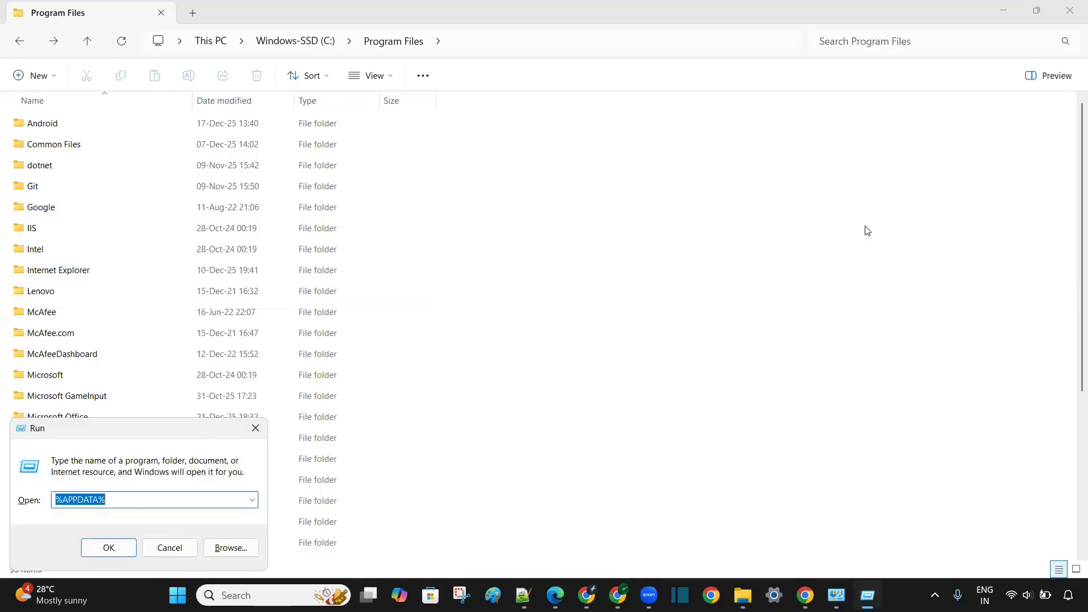
pyautogui.press('Down')
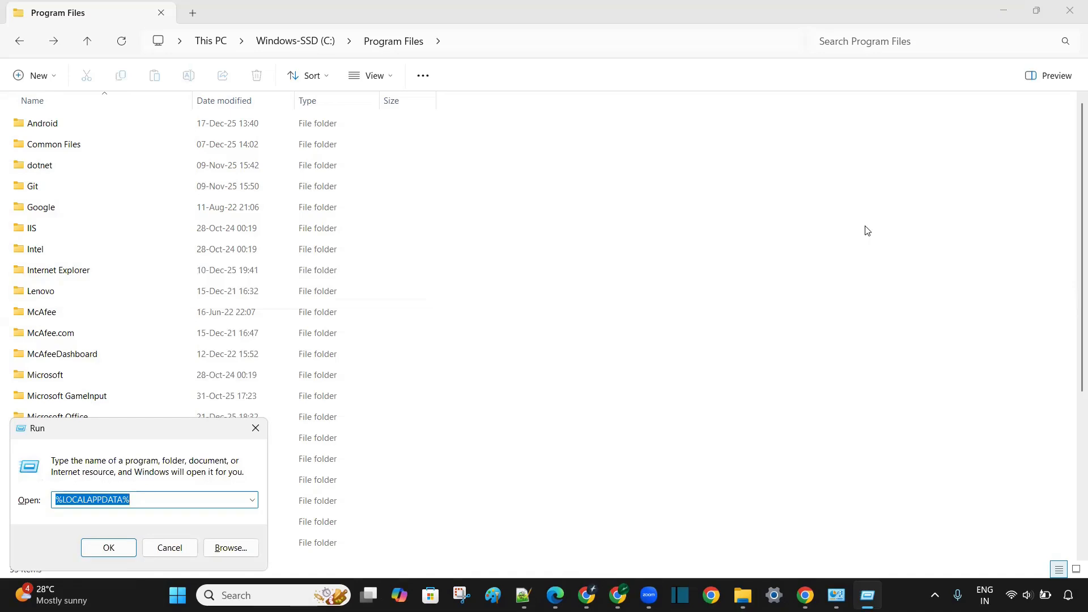
pyautogui.press('Return')
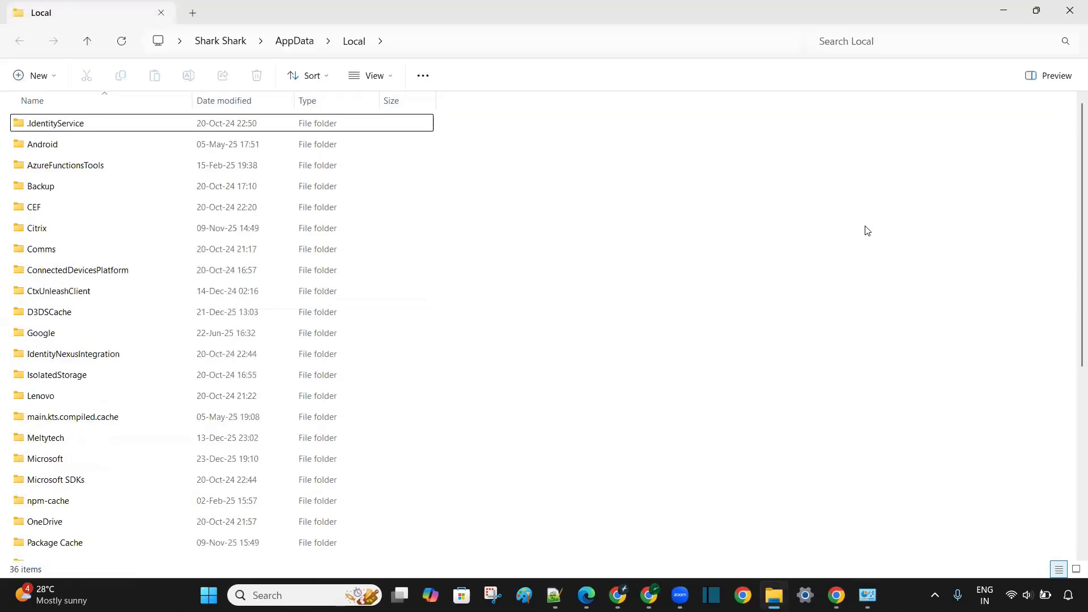
pyautogui.click(84, 292)
pyautogui.press('Down')
pyautogui.press('Down')
pyautogui.press('Down')
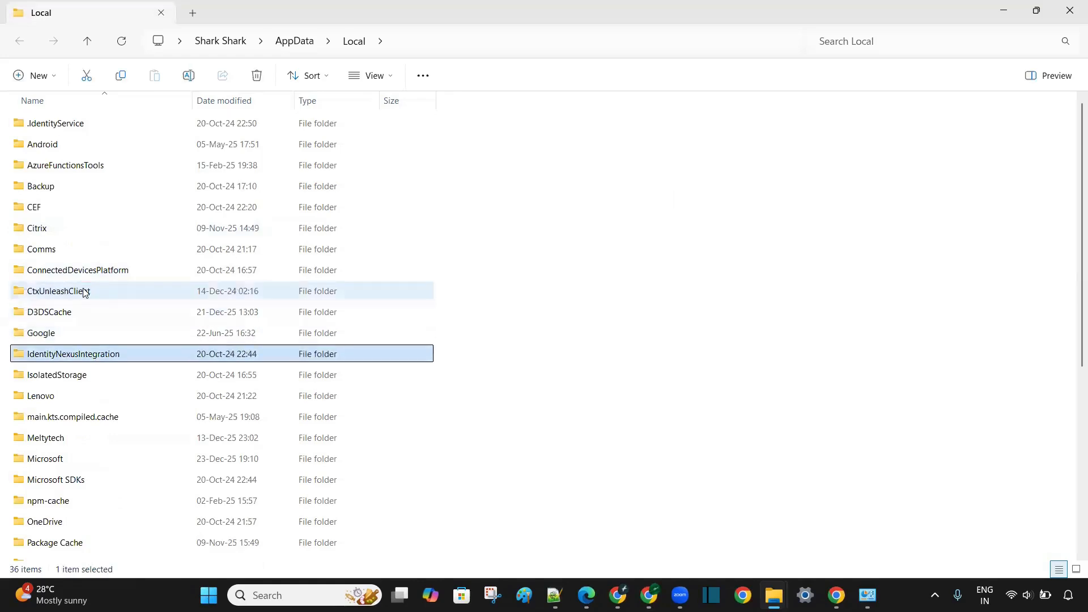
pyautogui.press('Up')
pyautogui.press('Down')
pyautogui.press('Down')
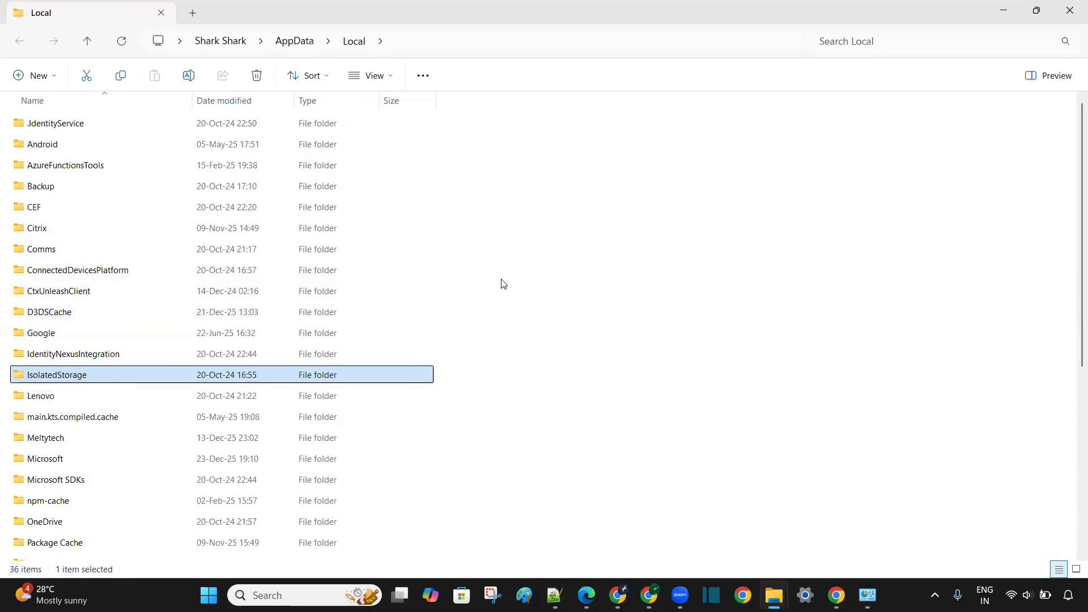
pyautogui.press('super+d')
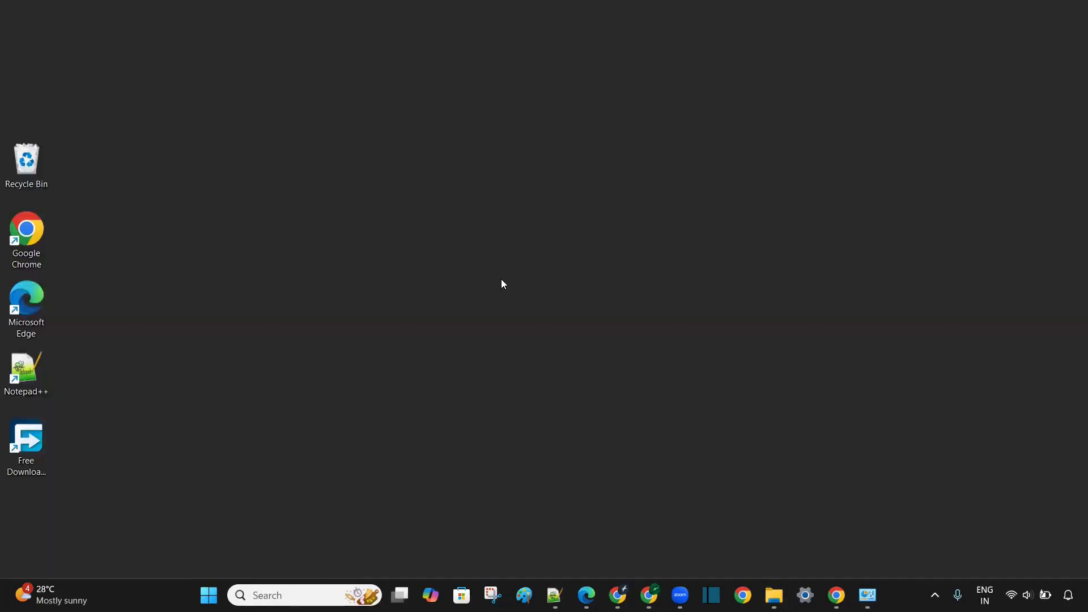
# - Open the %APPDATA% folder through the Run dialog
pyautogui.press('super+r')
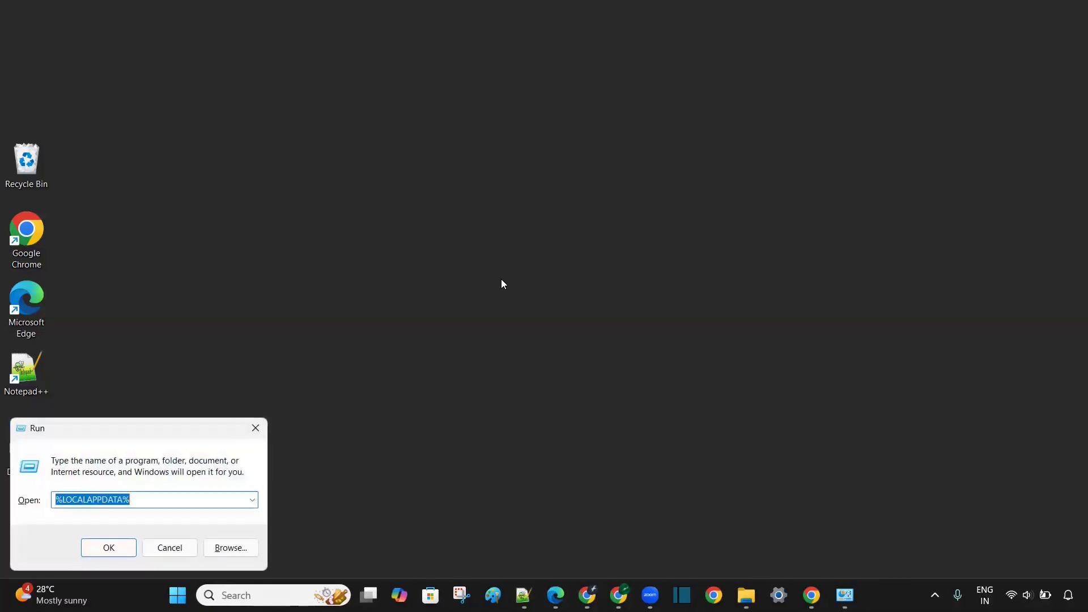
pyautogui.press('Down')
pyautogui.press('Down')
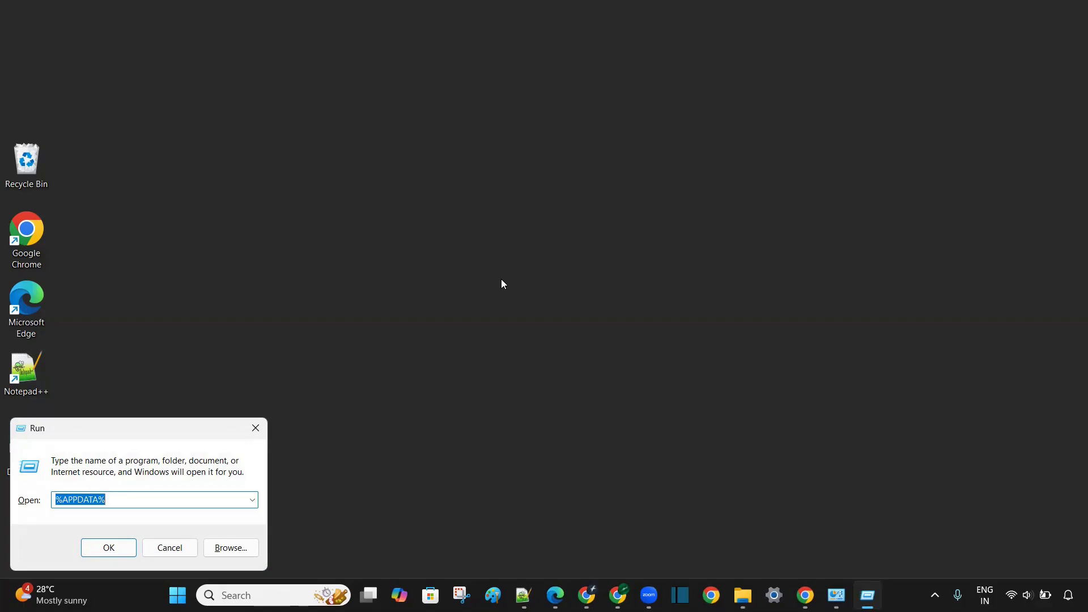
pyautogui.press('Return')
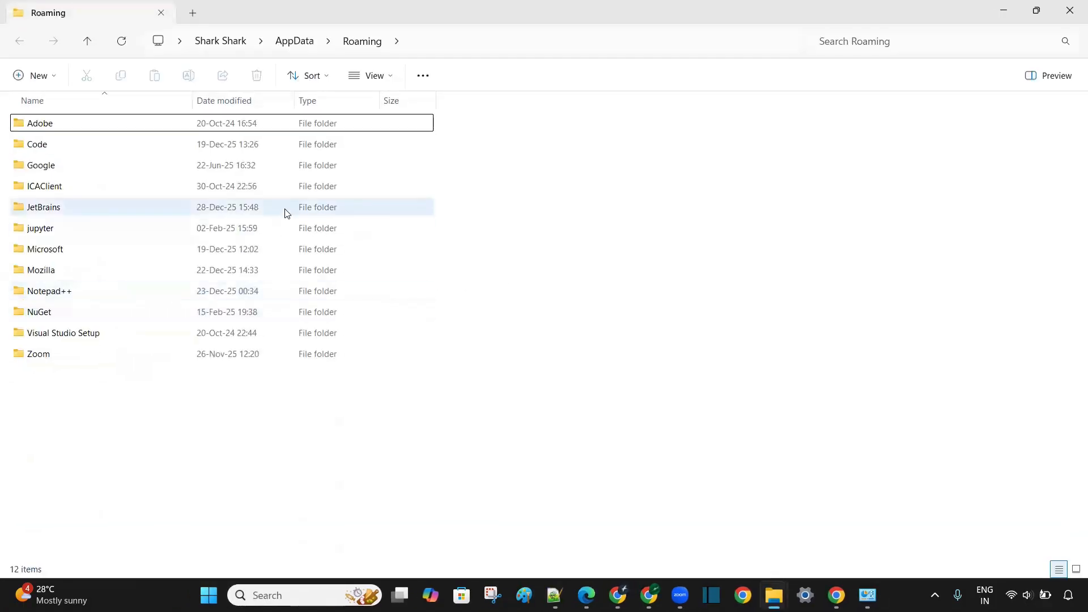
# - Check the contents of the leftover JetBrains folder in AppData's Roaming folder and delete the whole folder
pyautogui.click(157, 192)
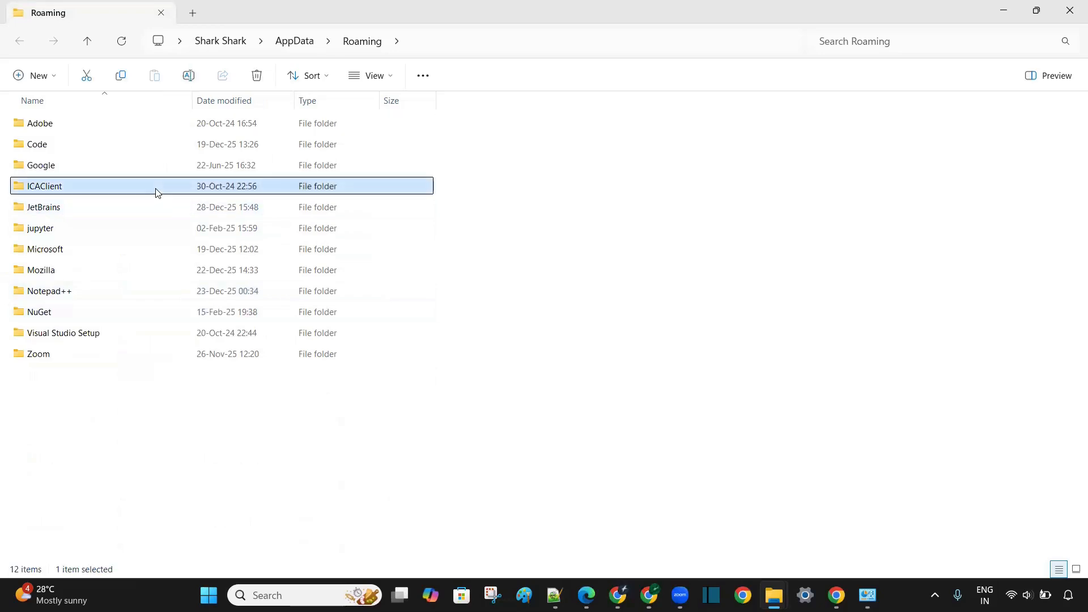
pyautogui.press('Down')
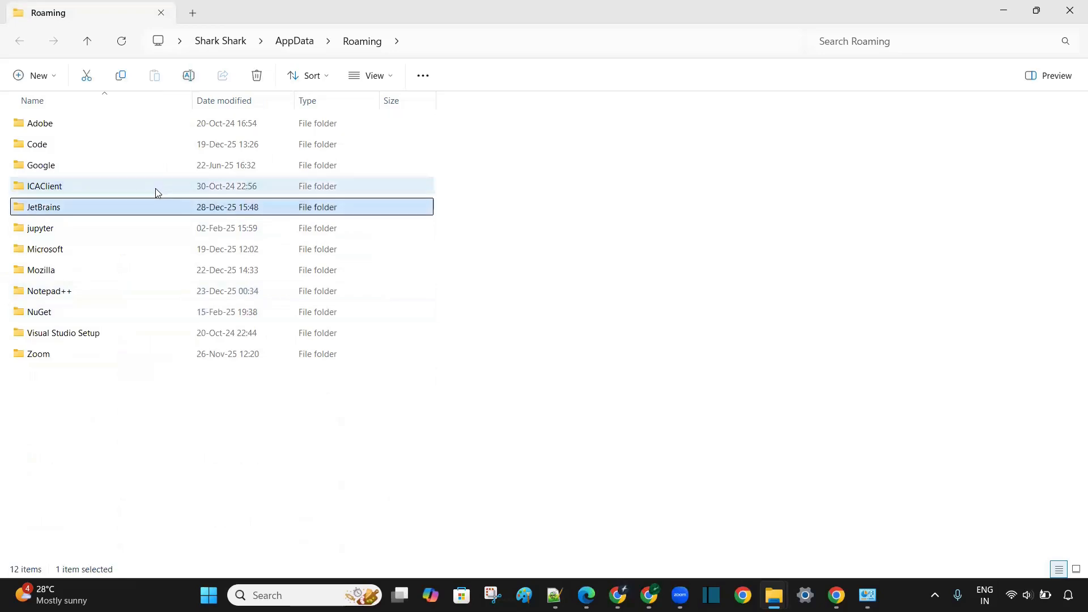
pyautogui.press('Return')
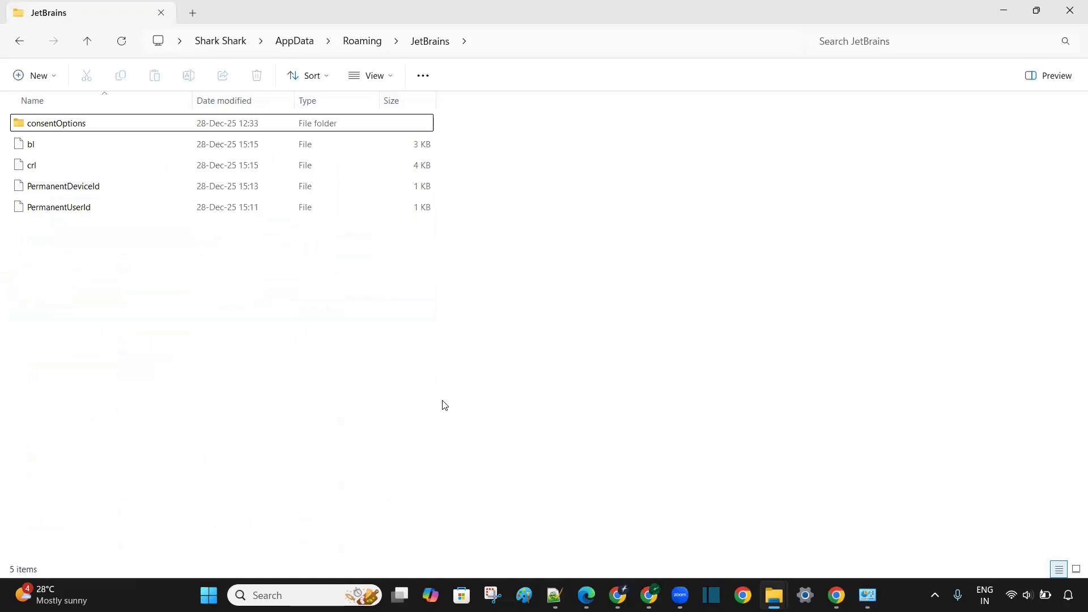
pyautogui.hotkey('alt', 'Left')
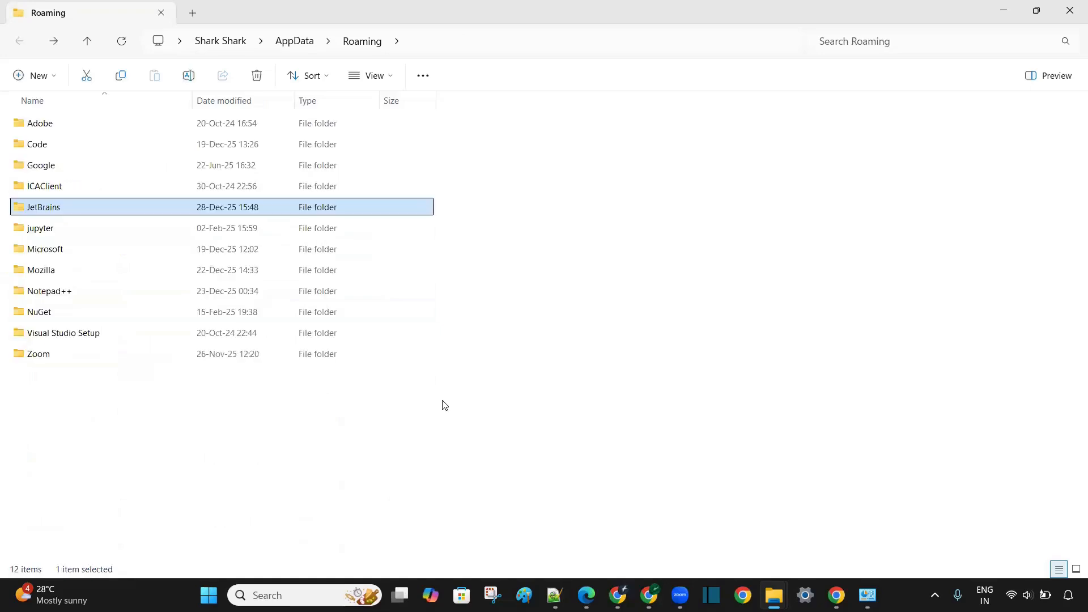
pyautogui.press('Delete')
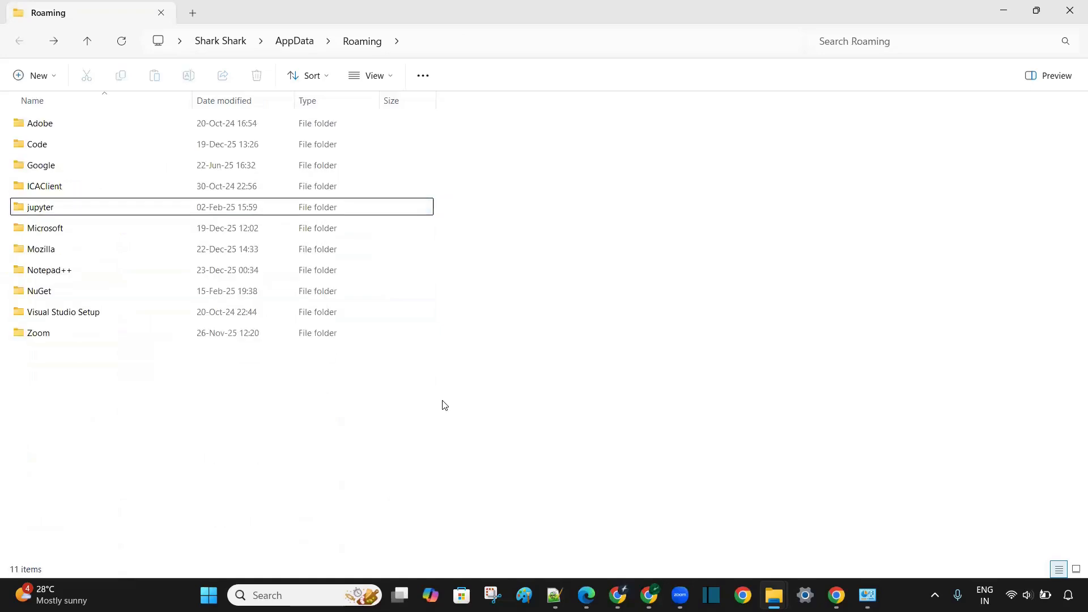
# - Return to the desktop and switch to Chrome with the Skill Questers Hub guide on uninstalling IntelliJ IDEA
pyautogui.press('super+d')
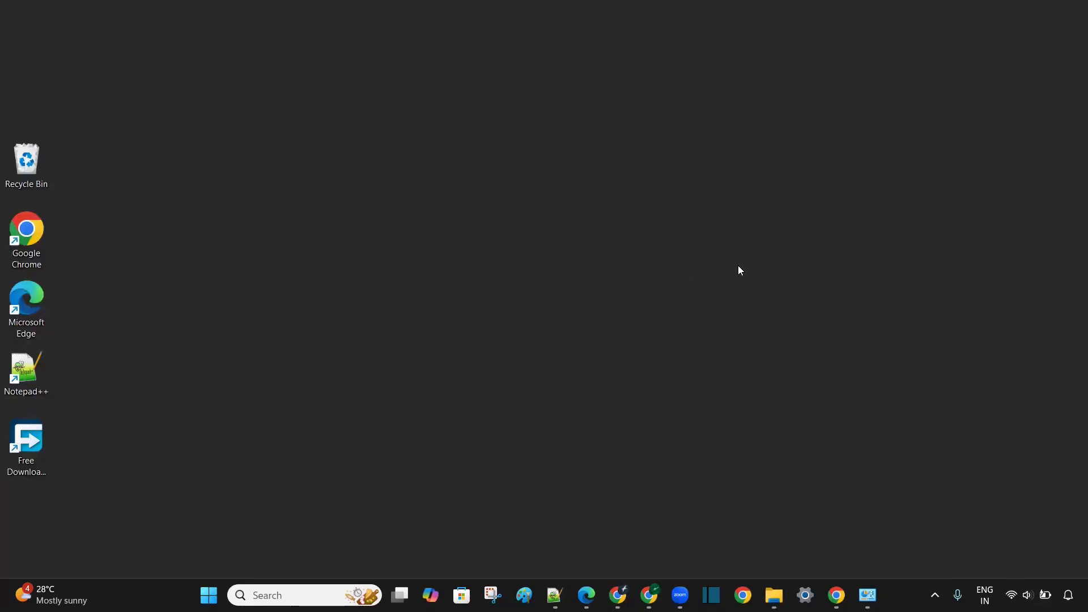
pyautogui.click(837, 595)
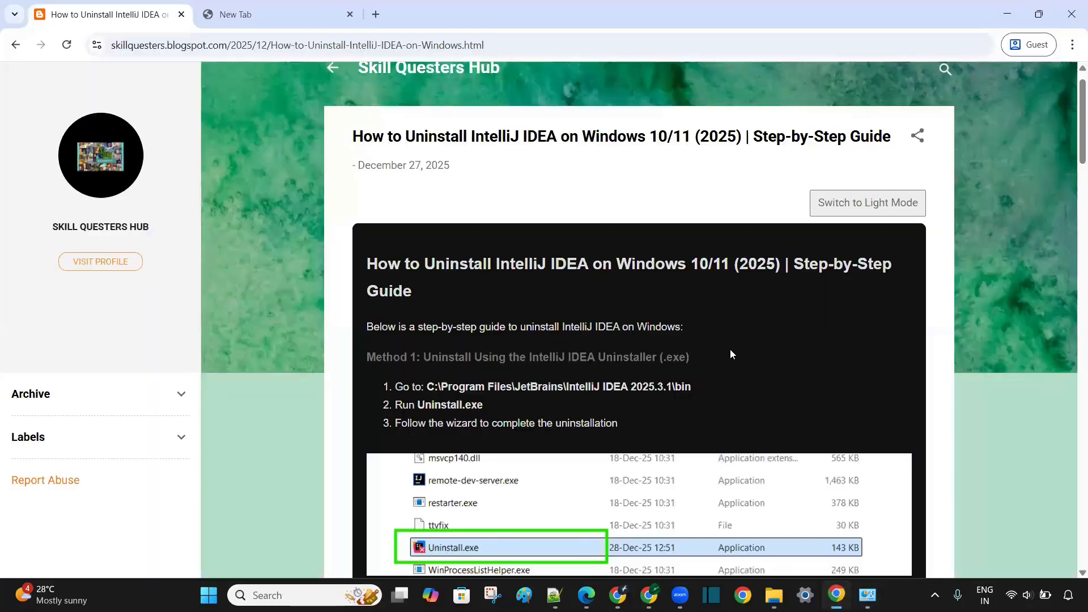